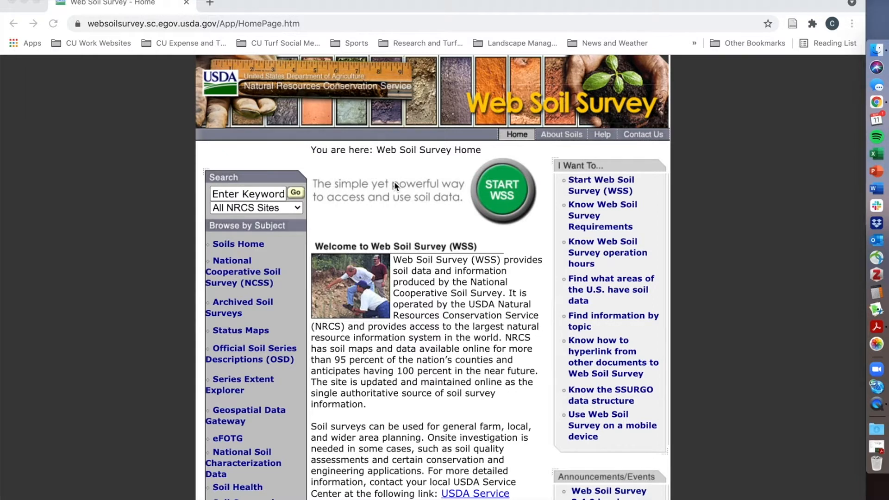
# Start Web Soil Survey and look up the address "robert trent jones golf" in Quick Navigation.
pyautogui.click(400, 3)
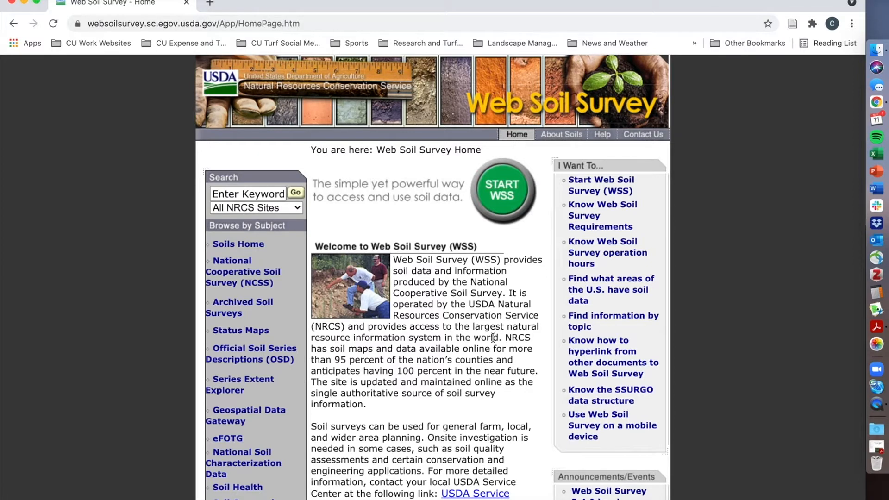
pyautogui.click(503, 193)
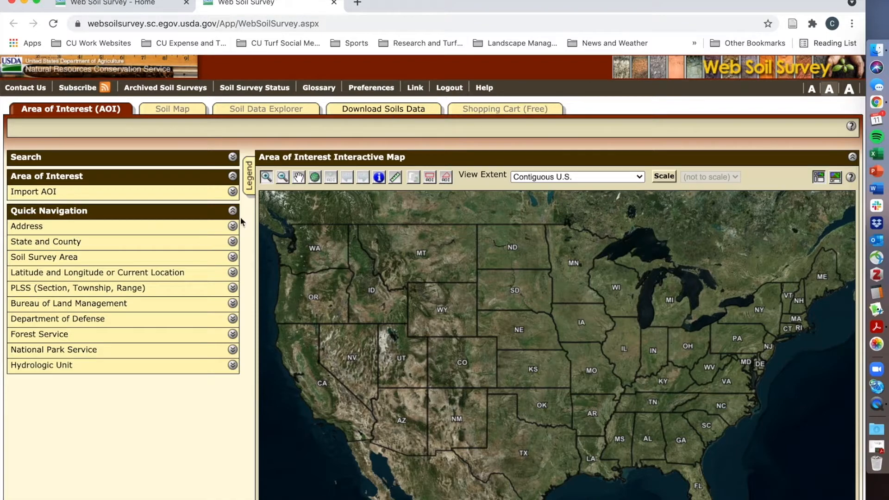
pyautogui.click(41, 230)
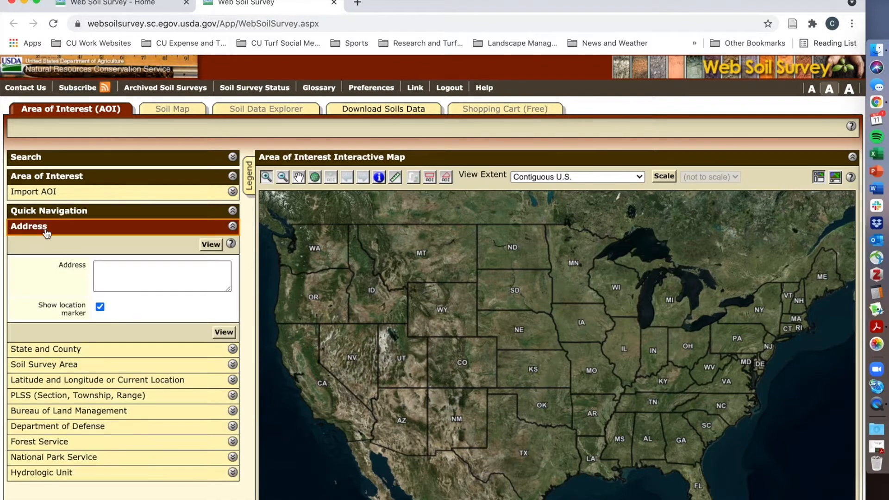
pyautogui.click(142, 275)
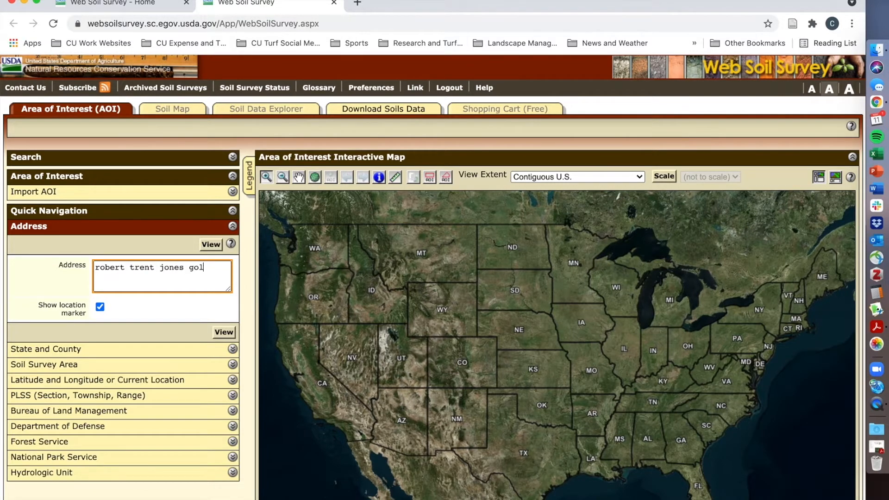
pyautogui.press('Return')
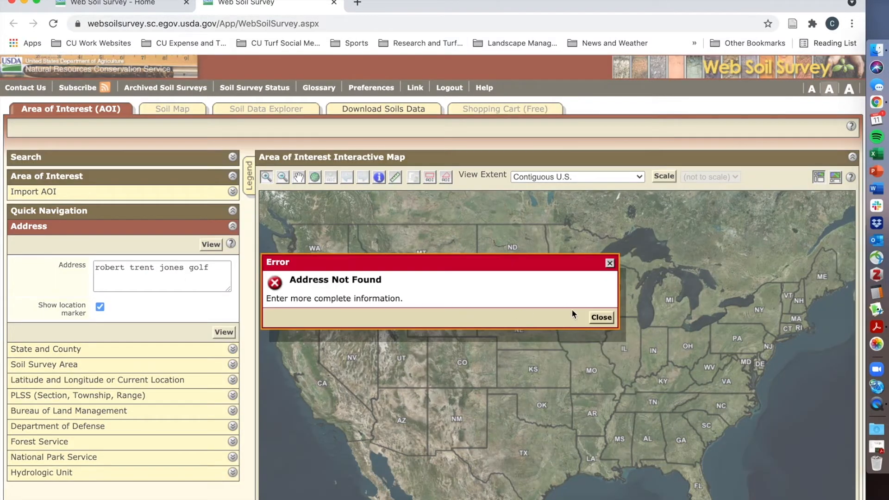
# Extend the address search to "robert trent jones golf cornell" and bring that location up on the map.
pyautogui.click(601, 317)
pyautogui.write('cornell')
pyautogui.press('Return')
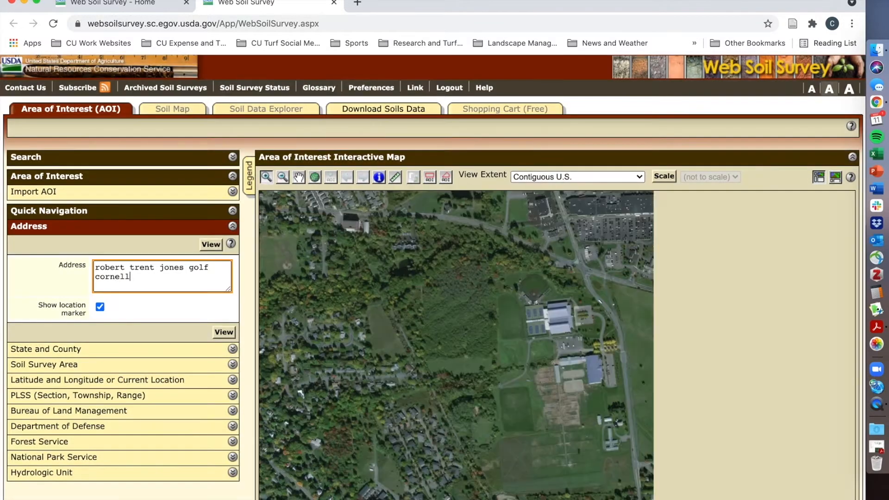
# Frame the interactive map on the golf course holes around Bluegrass Ln, northeast of the located address.
pyautogui.click(282, 176)
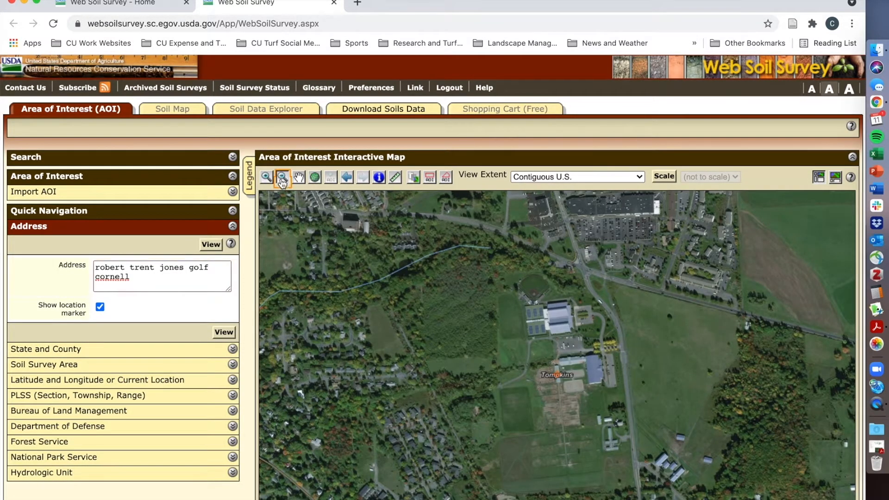
pyautogui.click(598, 308)
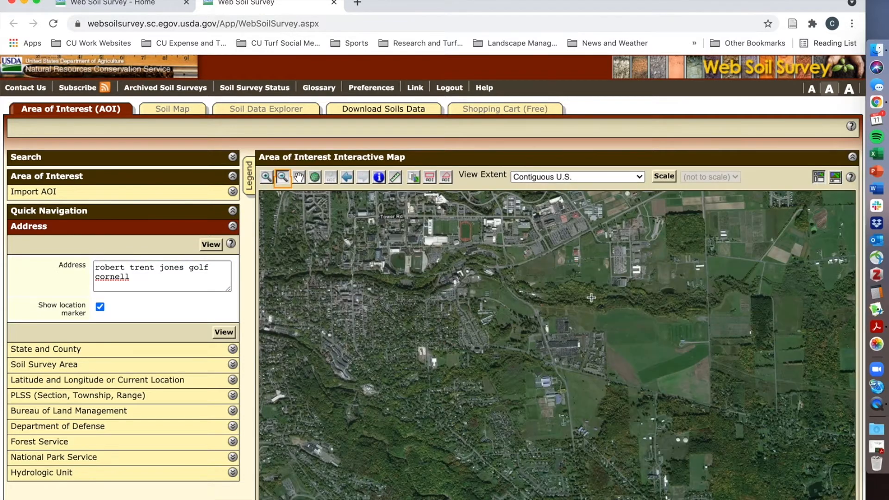
pyautogui.click(528, 379)
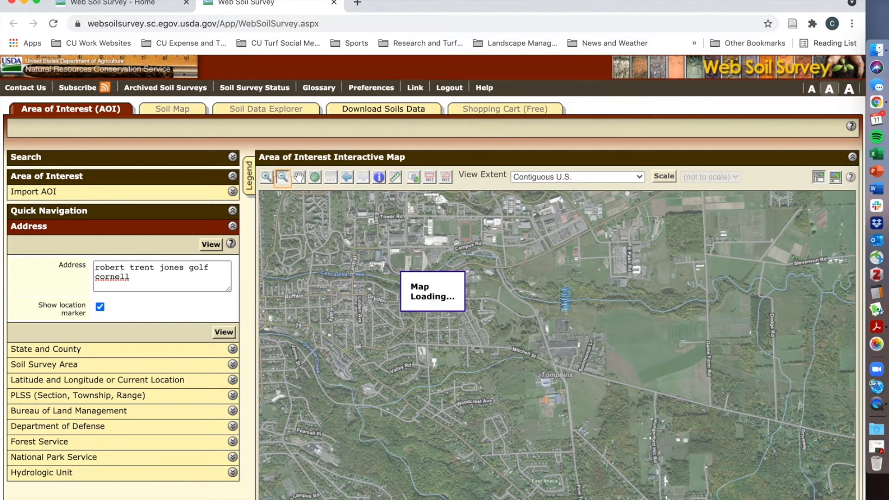
pyautogui.click(266, 178)
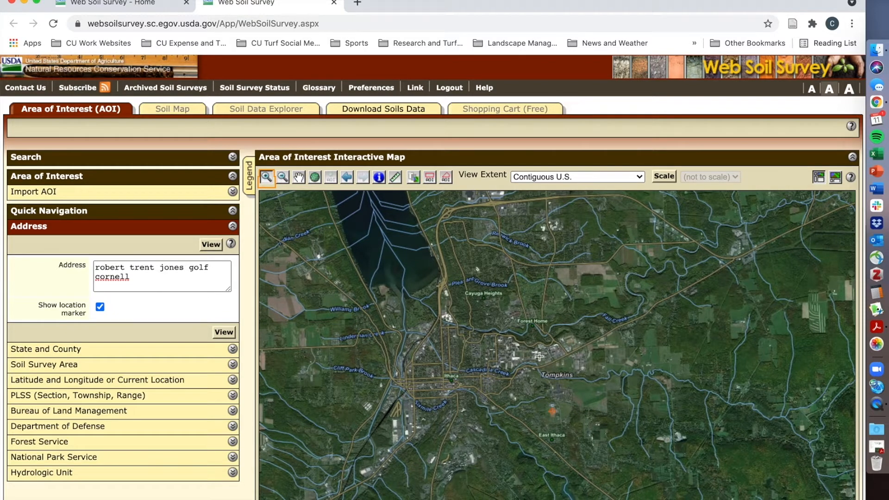
pyautogui.moveTo(551, 295); pyautogui.dragTo(561, 318)
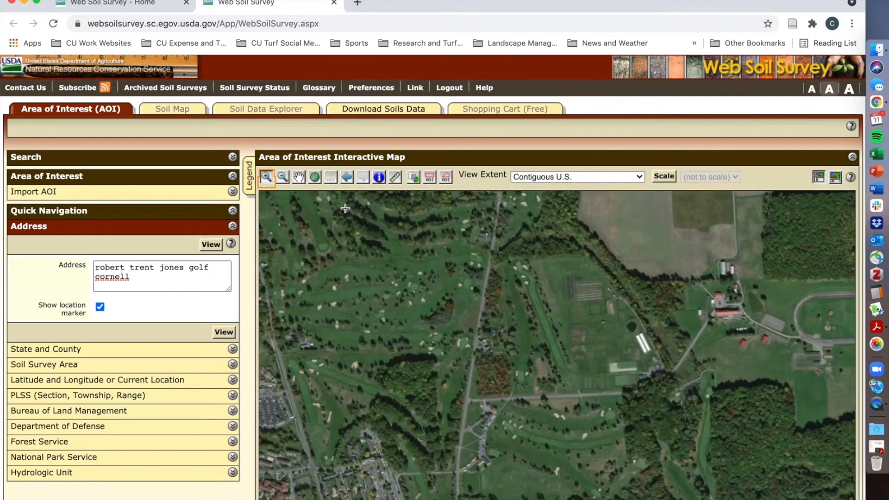
pyautogui.click(299, 179)
pyautogui.moveTo(558, 363); pyautogui.dragTo(520, 318)
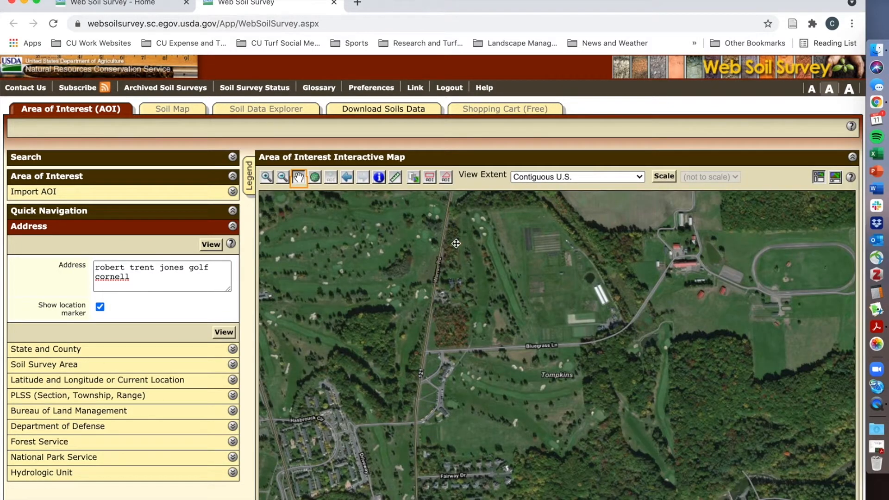
# Define a polygon area of interest of about 89 acres around the golf holes on both sides of Bluegrass Ln.
pyautogui.click(446, 180)
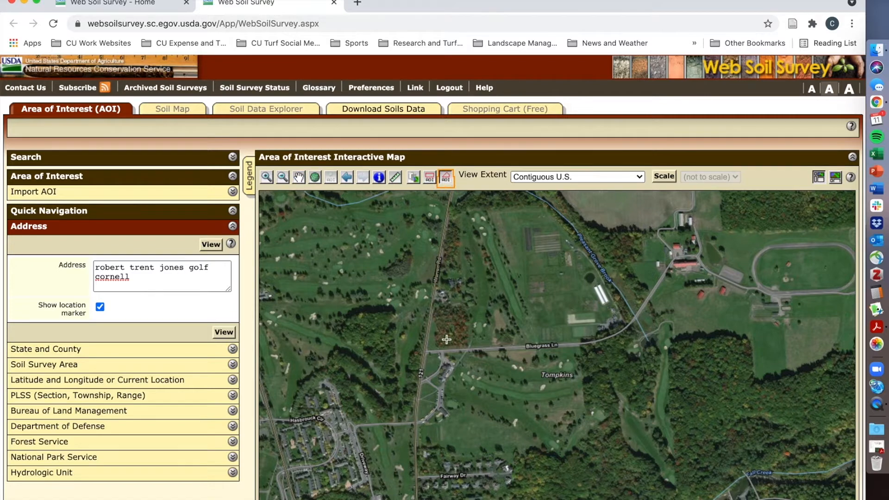
pyautogui.click(456, 213)
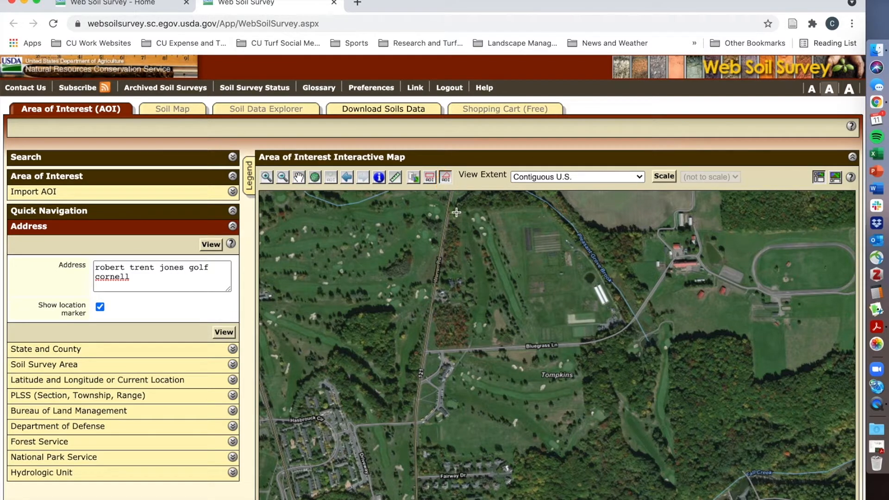
pyautogui.click(459, 351)
pyautogui.click(427, 353)
pyautogui.click(425, 444)
pyautogui.click(569, 457)
pyautogui.click(608, 421)
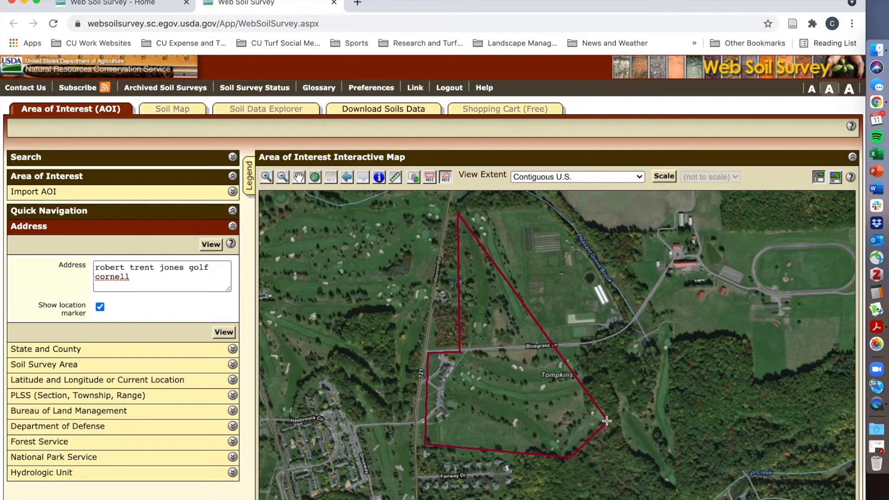
pyautogui.click(674, 488)
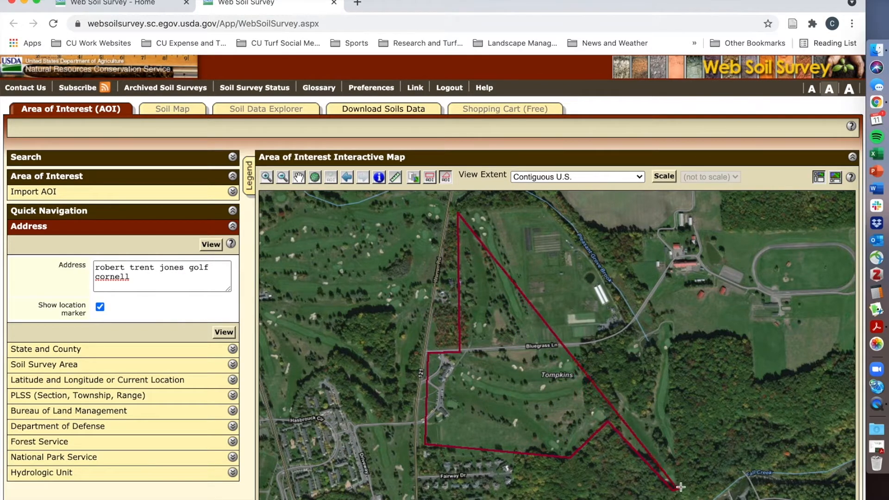
pyautogui.click(670, 324)
pyautogui.click(551, 354)
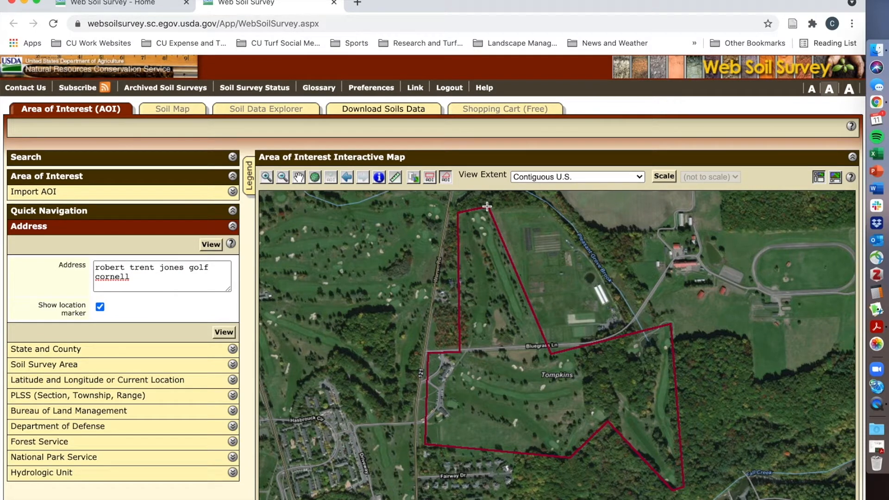
pyautogui.doubleClick(486, 206)
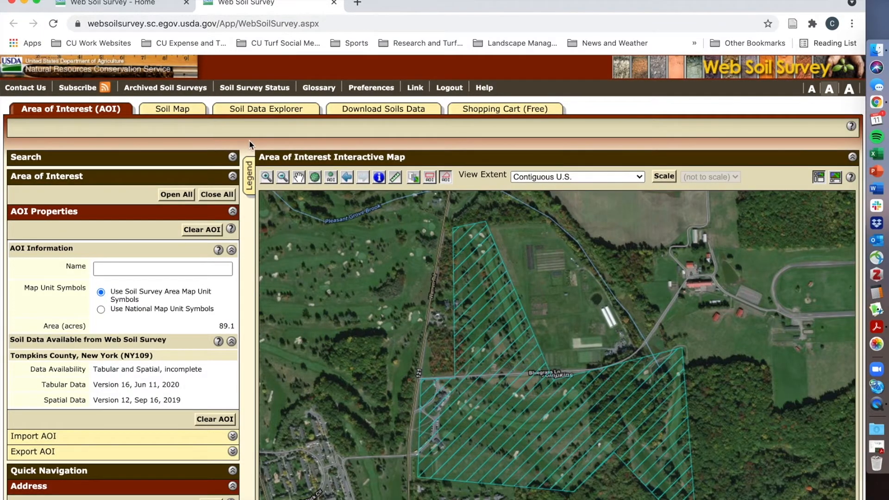
# Review the AOI properties, display its soil map, and examine the acreage and percentage of each soil in the map unit legend.
pyautogui.scroll(-3, 249, 143)
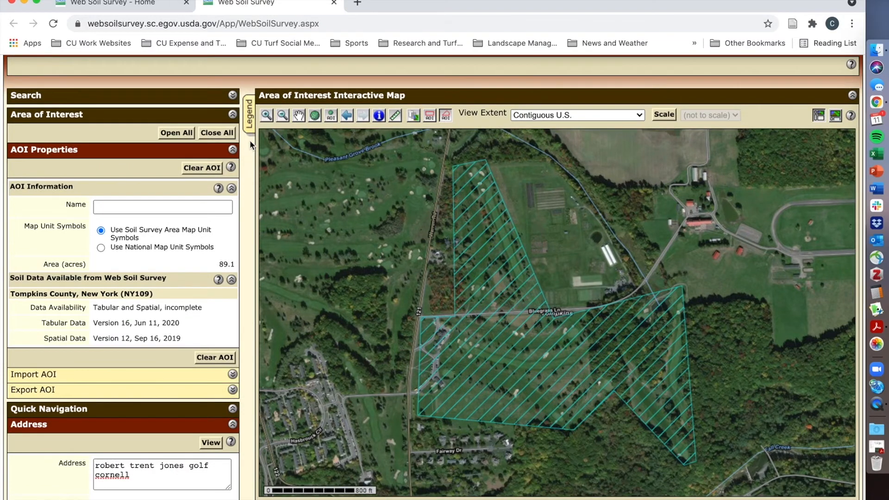
pyautogui.scroll(3, 249, 140)
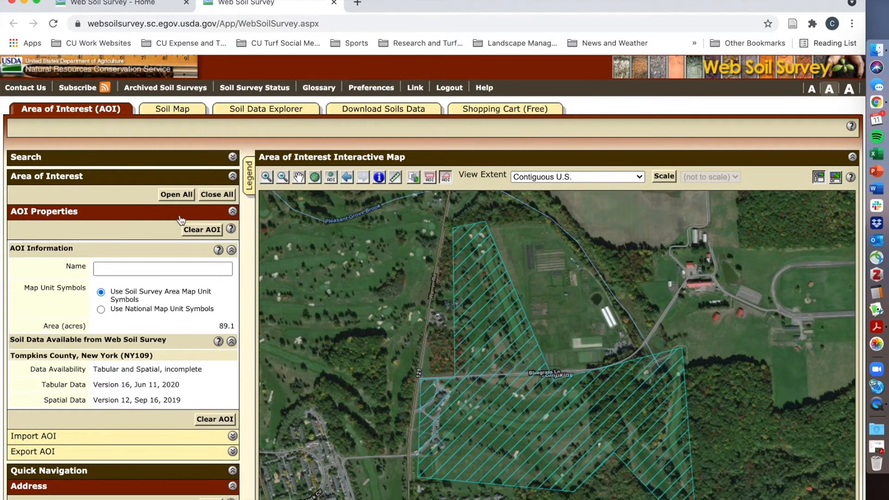
pyautogui.click(171, 110)
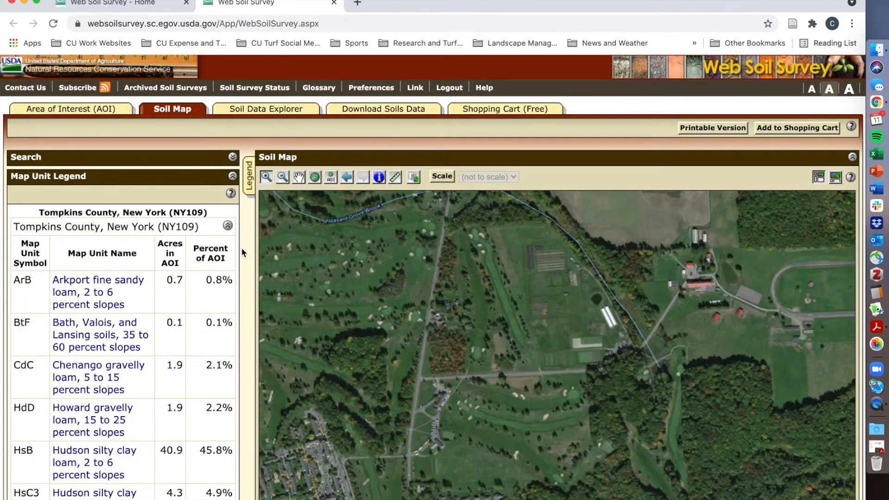
pyautogui.scroll(-3, 240, 245)
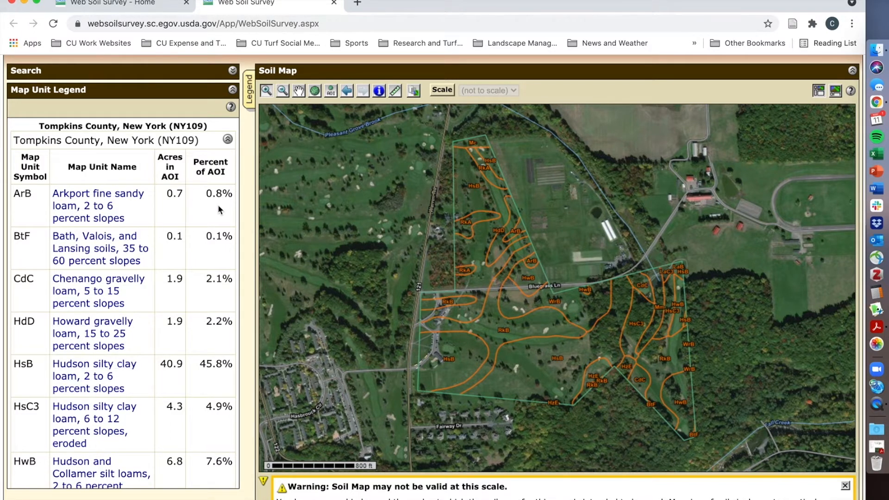
pyautogui.scroll(-2, 205, 282)
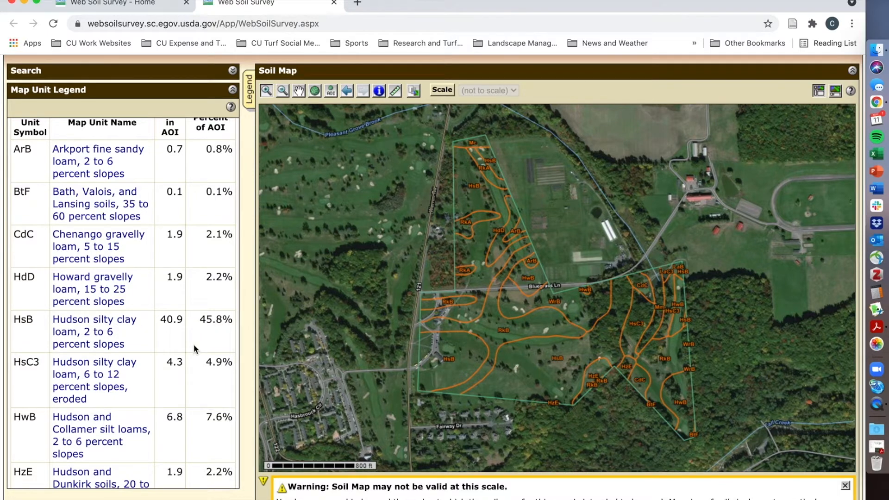
pyautogui.scroll(2, 174, 358)
pyautogui.scroll(1, 174, 359)
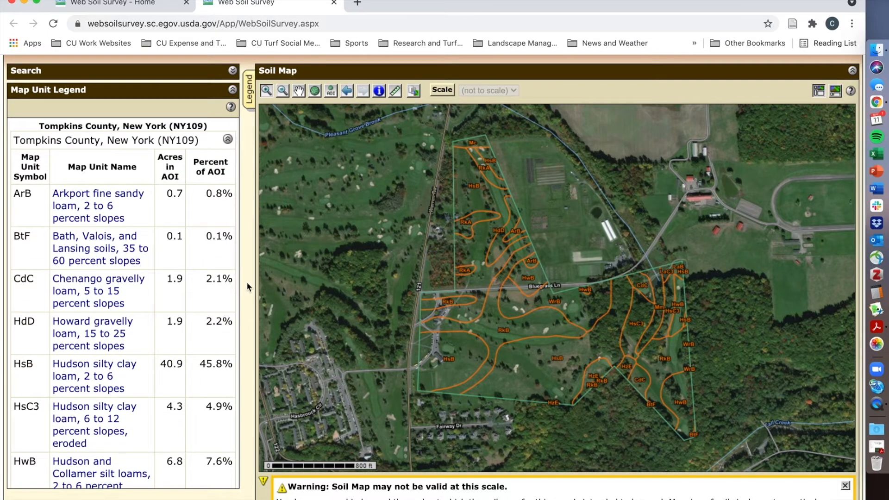
pyautogui.scroll(4, 248, 284)
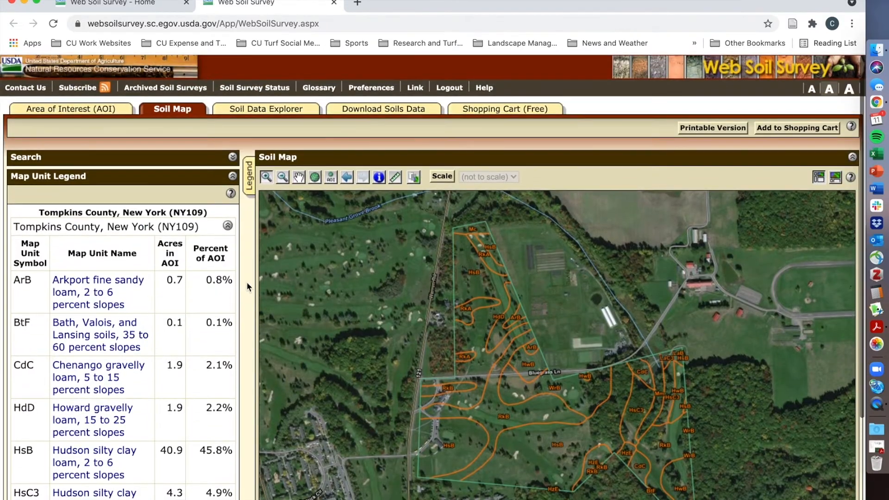
# Bring up the Soil Properties and Qualities ratings in Soil Data Explorer and expand Soil Chemical Properties.
pyautogui.click(266, 111)
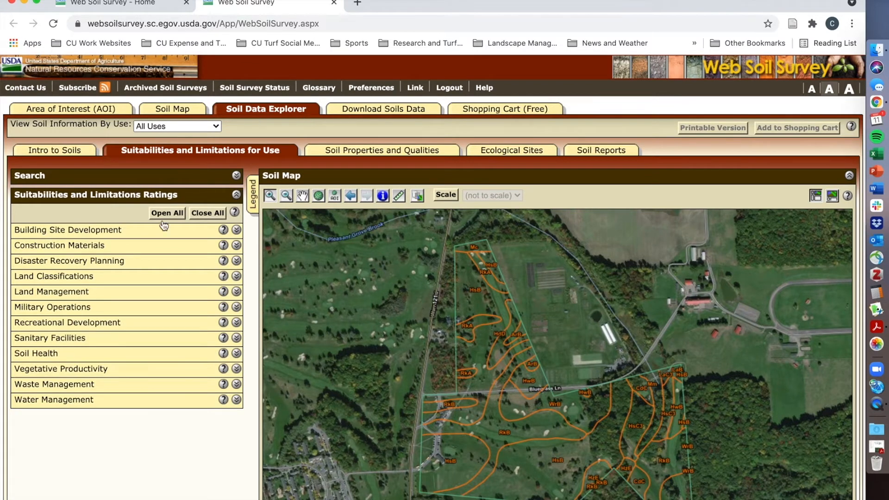
pyautogui.click(375, 153)
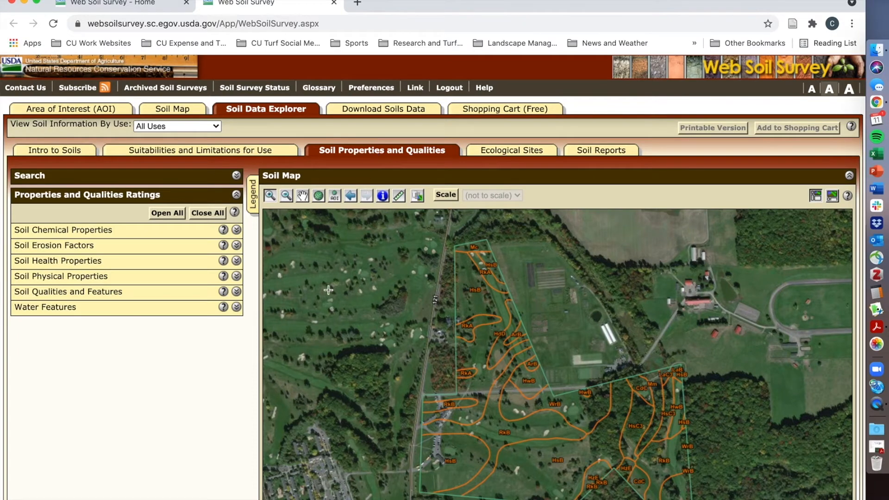
pyautogui.click(86, 233)
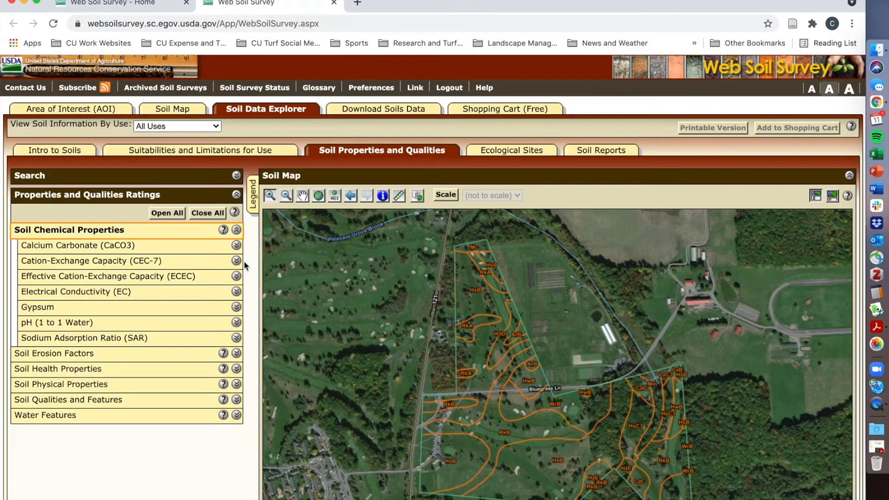
pyautogui.scroll(-3, 129, 271)
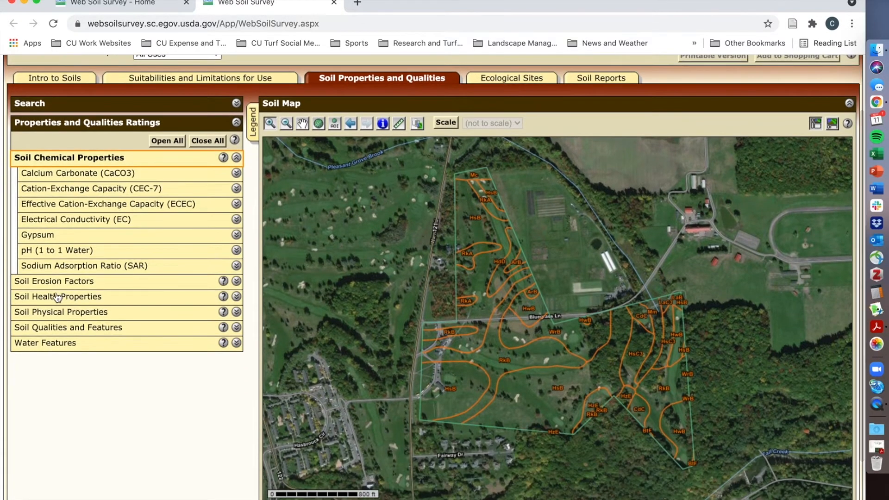
# Generate the Drainage Class rating from Soil Qualities and Features for the area of interest.
pyautogui.click(94, 329)
pyautogui.scroll(-3, 196, 271)
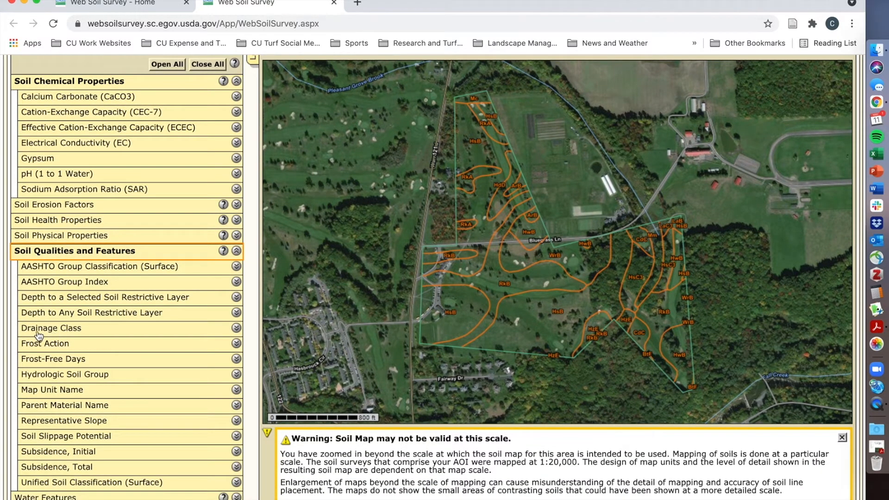
pyautogui.click(84, 329)
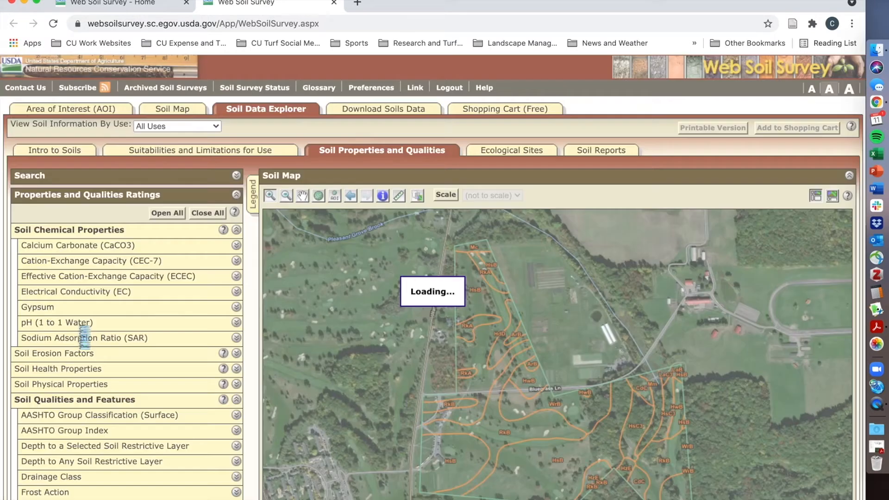
pyautogui.scroll(-5, 185, 274)
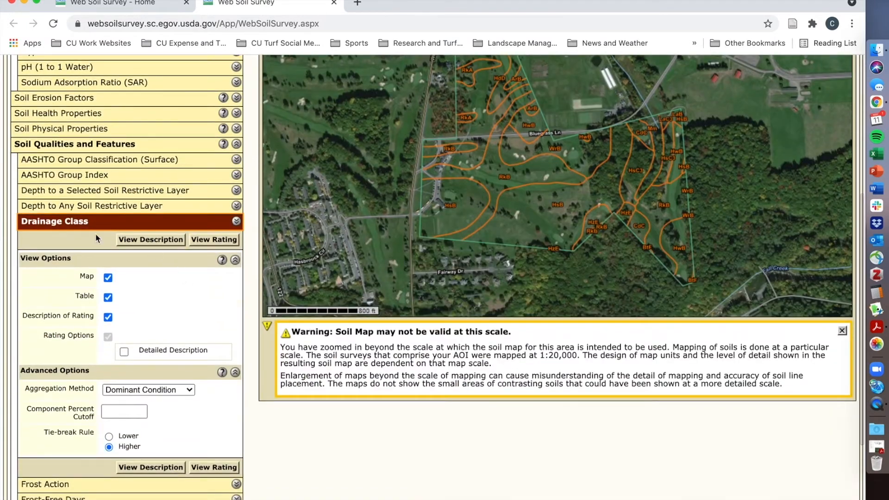
pyautogui.click(221, 469)
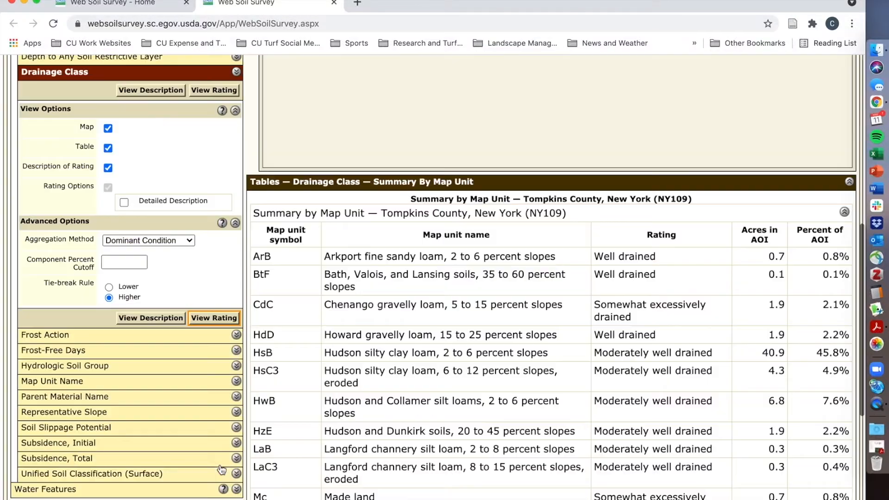
# Examine the Drainage Class ratings map and the summary table by map unit for the area of interest.
pyautogui.scroll(6, 315, 307)
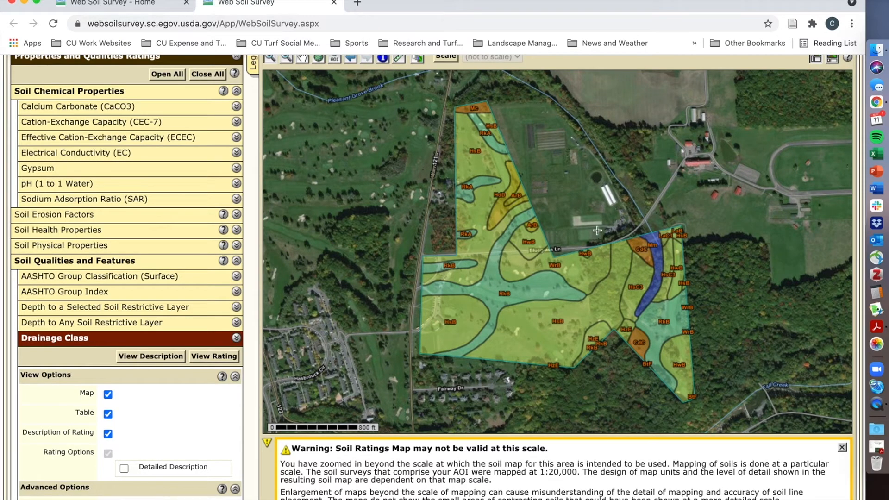
pyautogui.scroll(-10, 597, 230)
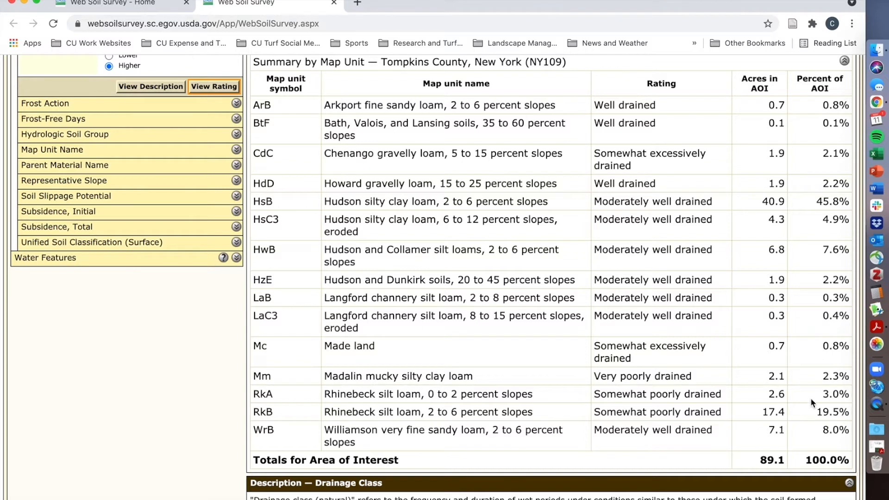
pyautogui.click(824, 401)
pyautogui.scroll(10, 357, 418)
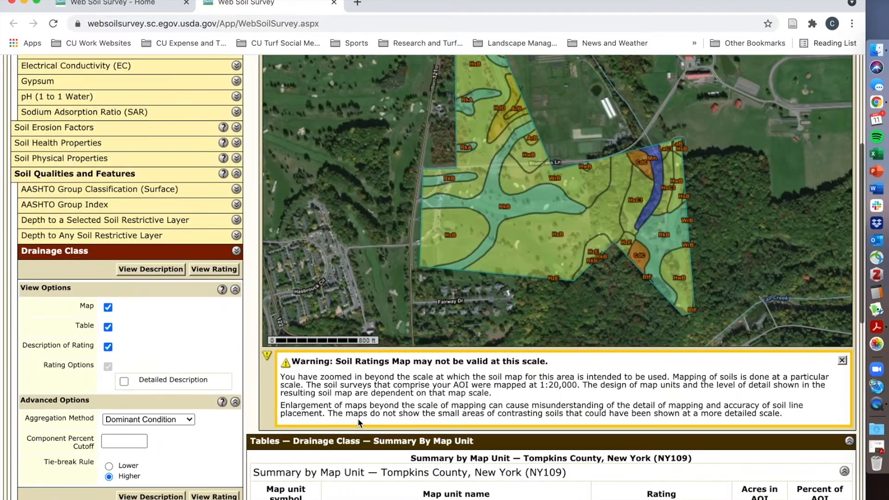
# Collapse the Drainage Class rating and the Soil Qualities and Features and Soil Chemical Properties groups.
pyautogui.scroll(3, 358, 418)
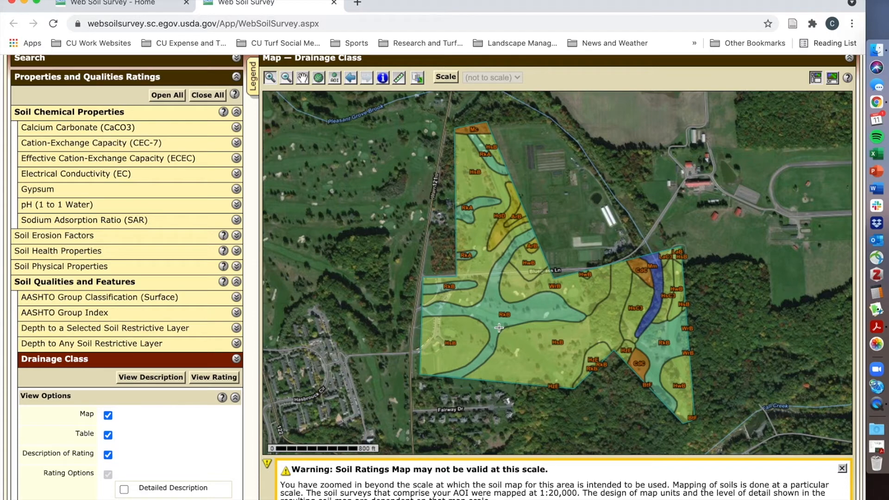
pyautogui.click(88, 360)
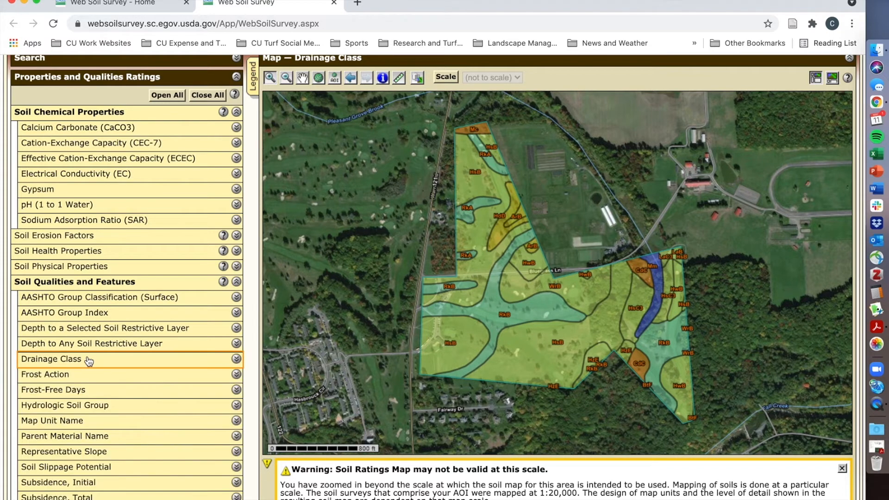
pyautogui.click(102, 283)
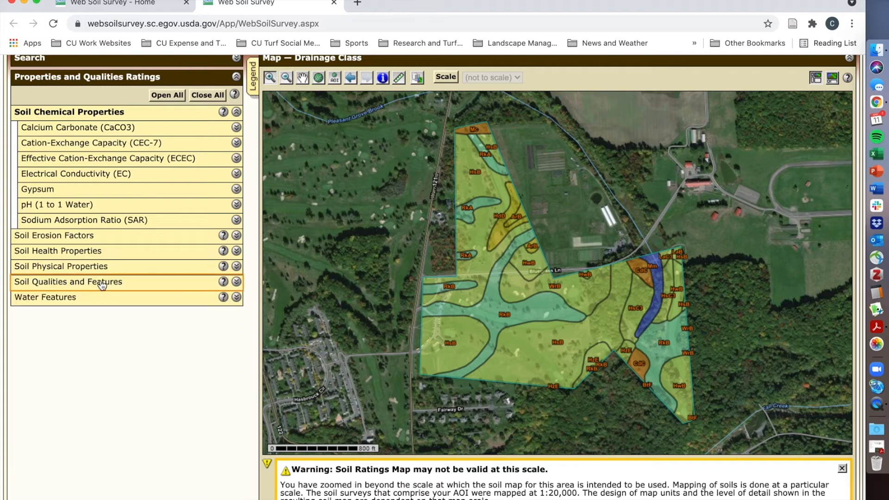
pyautogui.click(130, 113)
# View the checkout delivery options for the custom soil resource report in the Shopping Cart, and cancel the checkout.
pyautogui.scroll(5, 207, 309)
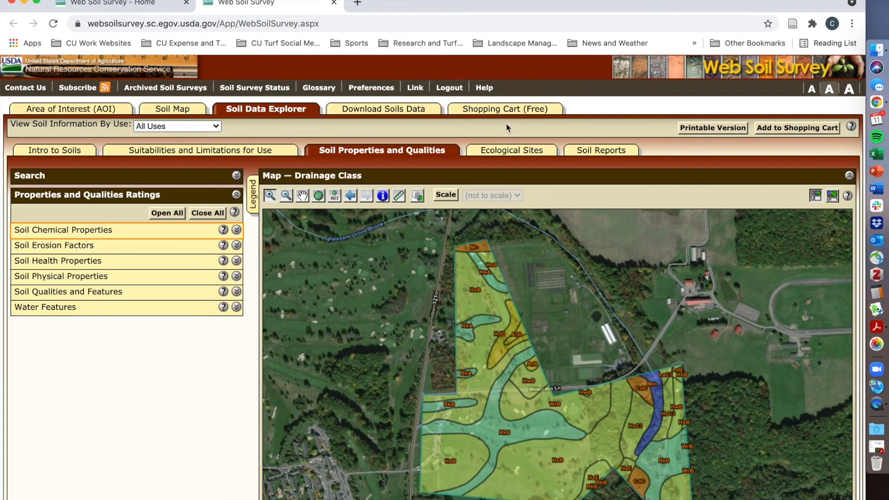
pyautogui.click(511, 111)
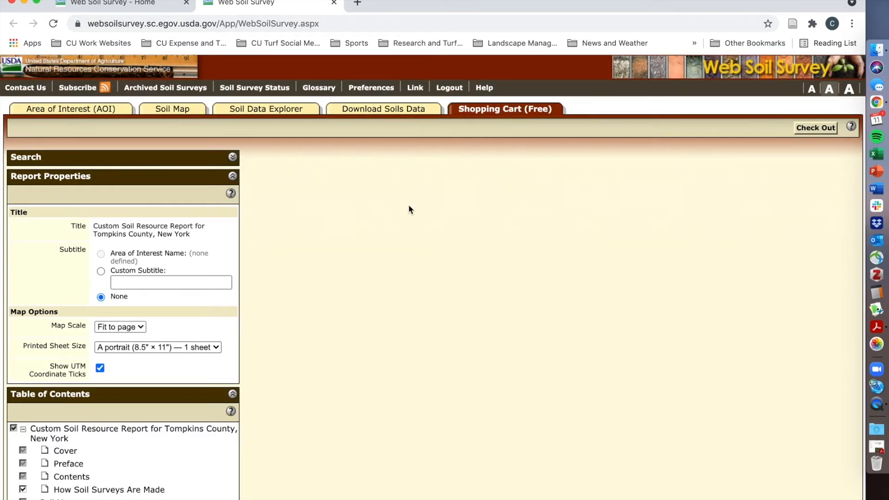
pyautogui.click(814, 131)
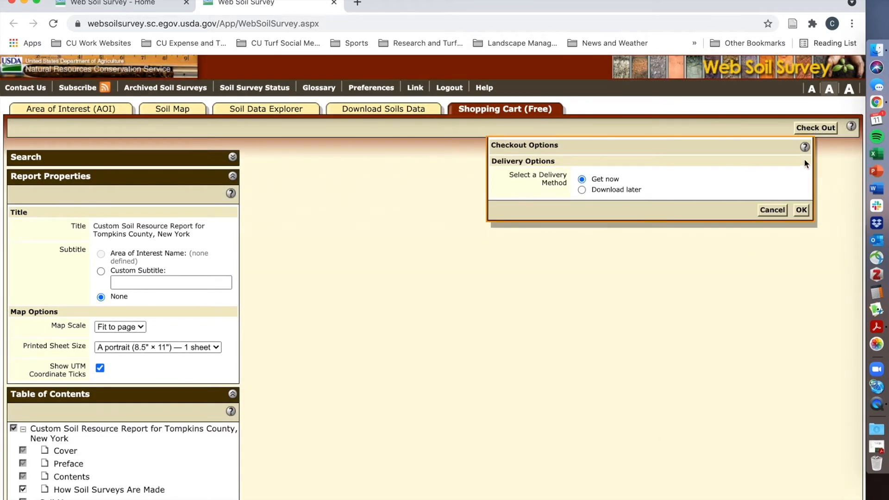
pyautogui.click(772, 210)
# Switch to the Custom Soil Resource Report PDF in Acrobat, hide its bookmarks, and examine the soil map on page 9.
pyautogui.click(881, 453)
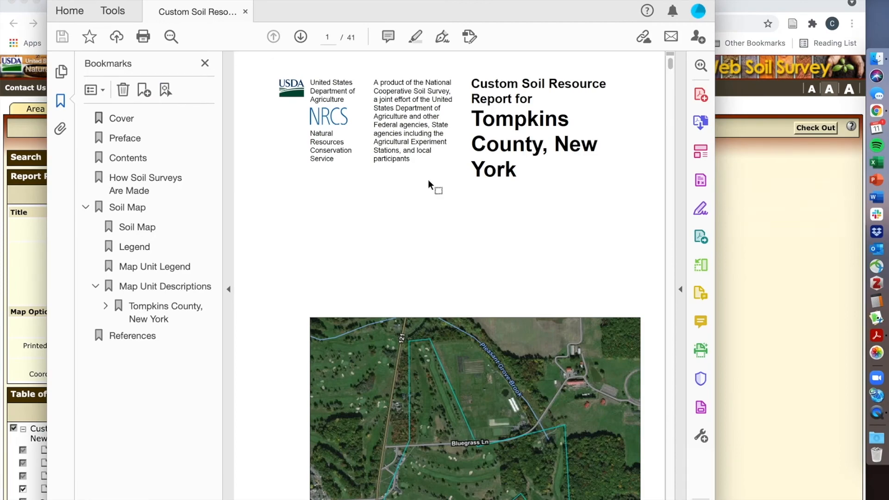
pyautogui.click(204, 63)
pyautogui.scroll(-5, 438, 214)
pyautogui.scroll(-15, 439, 214)
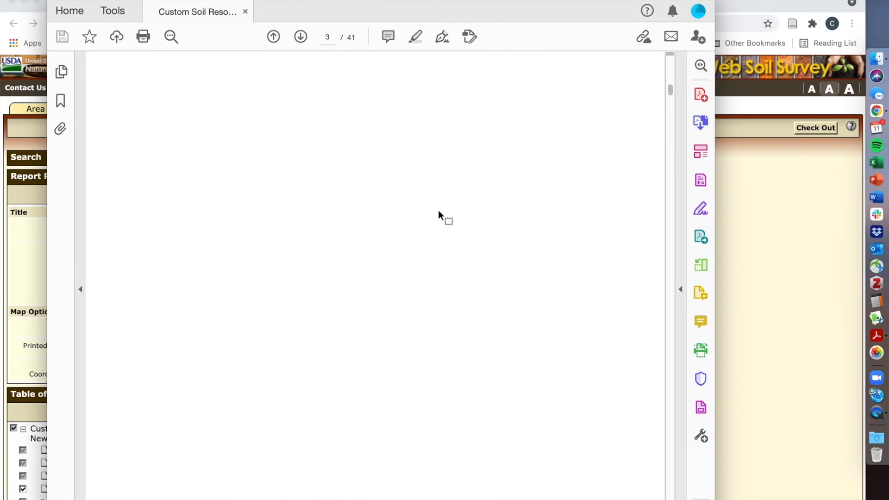
pyautogui.scroll(-15, 438, 215)
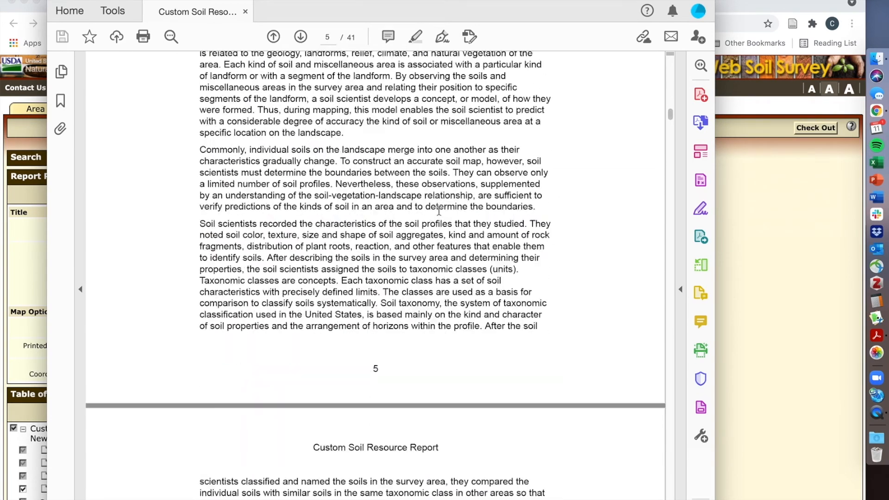
pyautogui.scroll(-15, 438, 211)
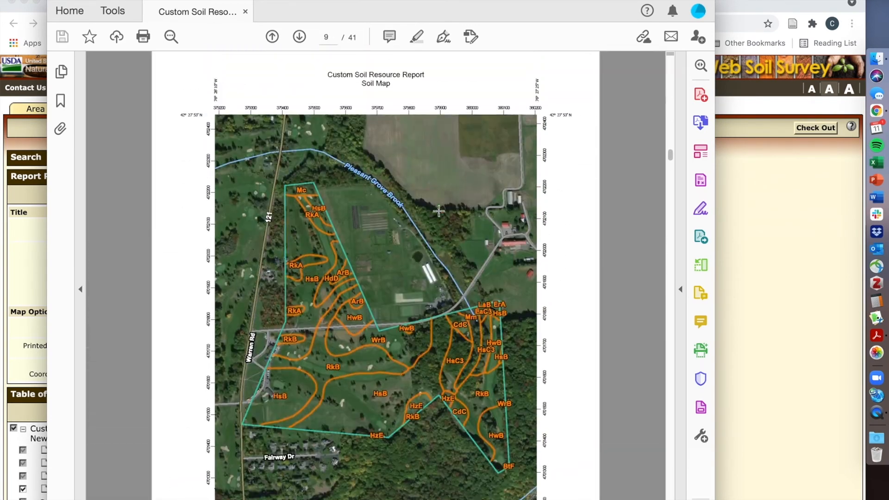
pyautogui.scroll(-3, 439, 211)
pyautogui.scroll(3, 438, 211)
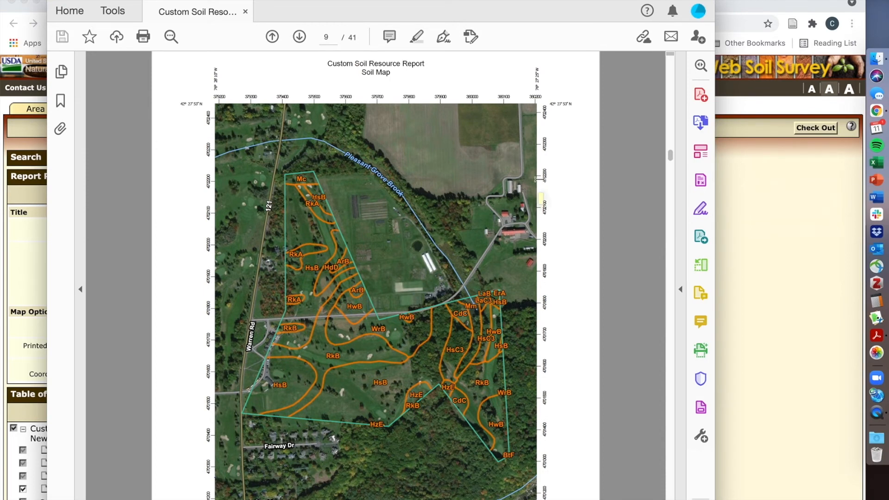
pyautogui.scroll(-2, 538, 178)
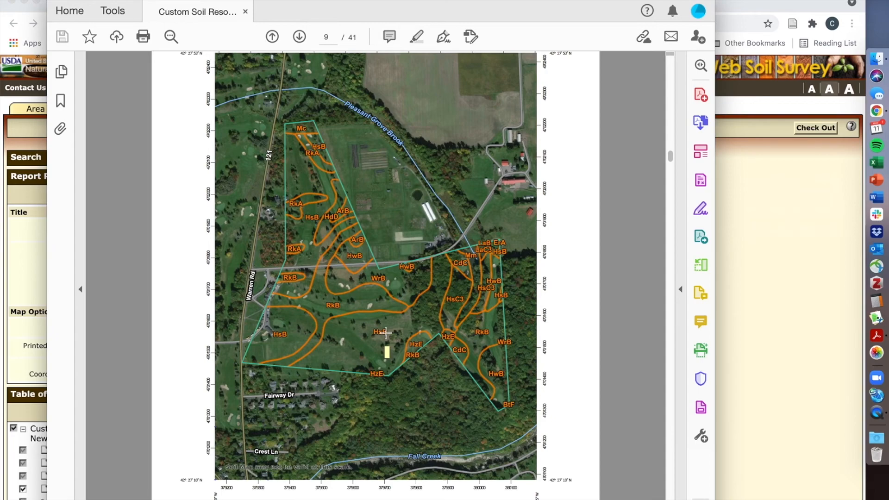
# Skim the report's map unit descriptions as far as Chenango on page 19, and return to the cover page map.
pyautogui.scroll(-20, 454, 226)
pyautogui.scroll(-20, 454, 226)
pyautogui.scroll(-20, 455, 226)
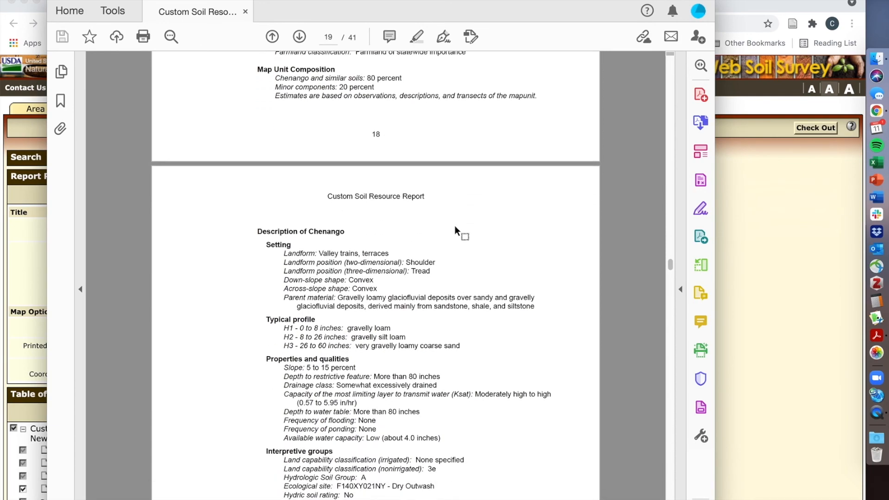
pyautogui.moveTo(671, 268); pyautogui.dragTo(671, 65)
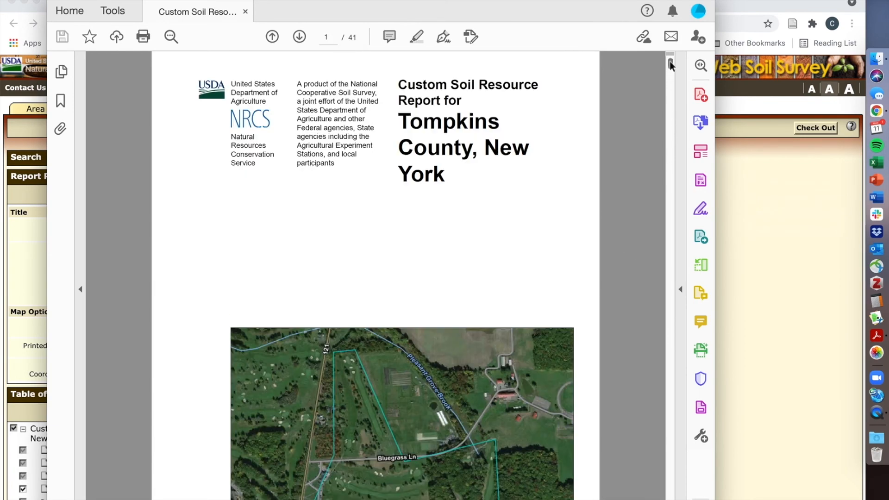
pyautogui.scroll(-3, 442, 199)
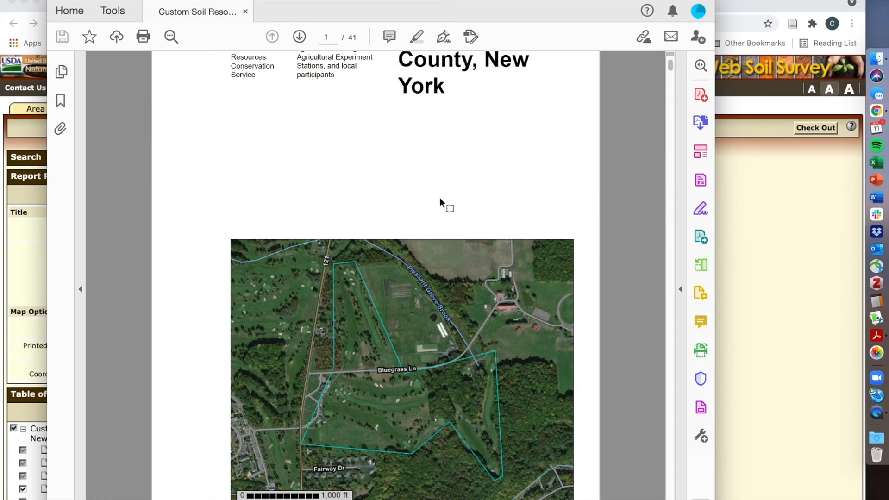
# Switch back to Web Soil Survey in Chrome and display the AOI's soil map with its map unit legend.
pyautogui.click(771, 314)
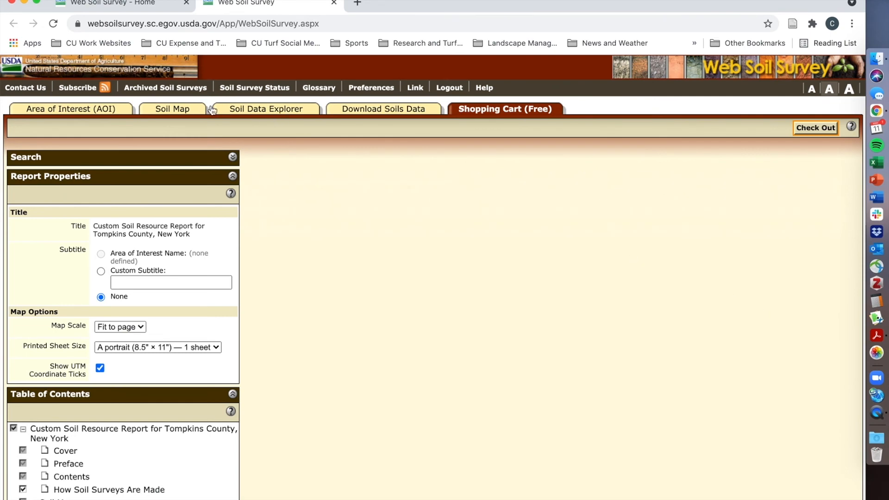
pyautogui.click(179, 112)
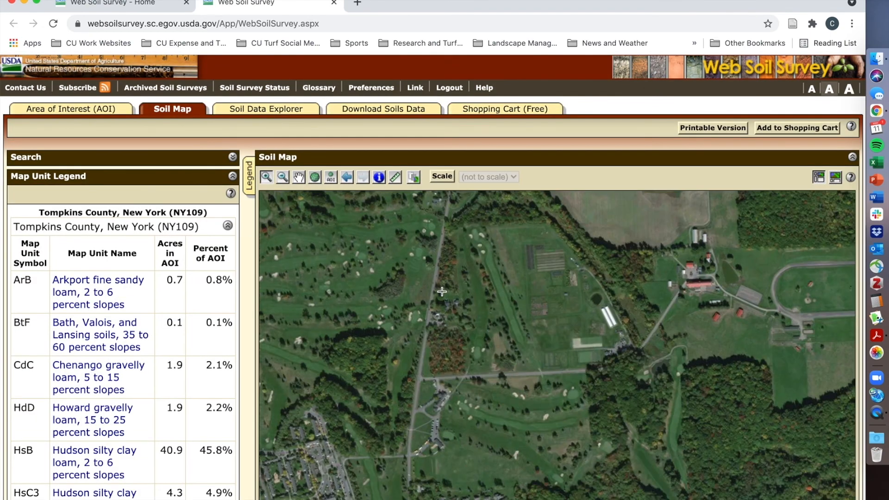
pyautogui.scroll(-2, 396, 281)
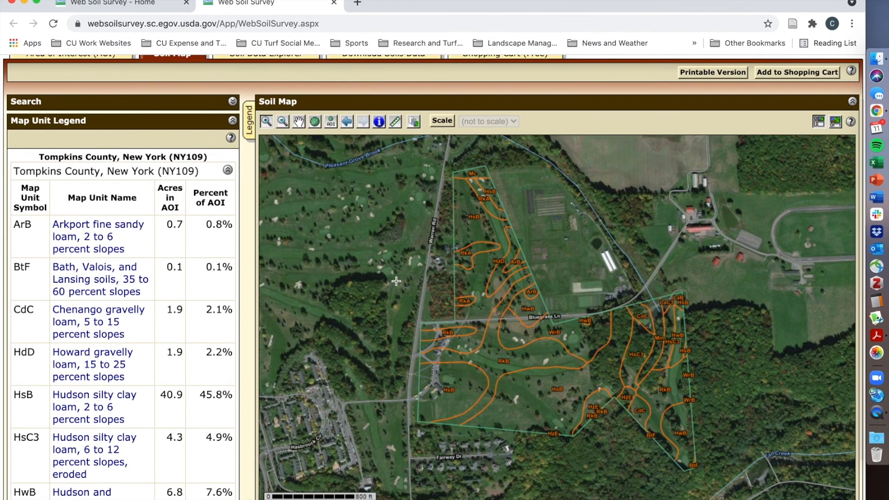